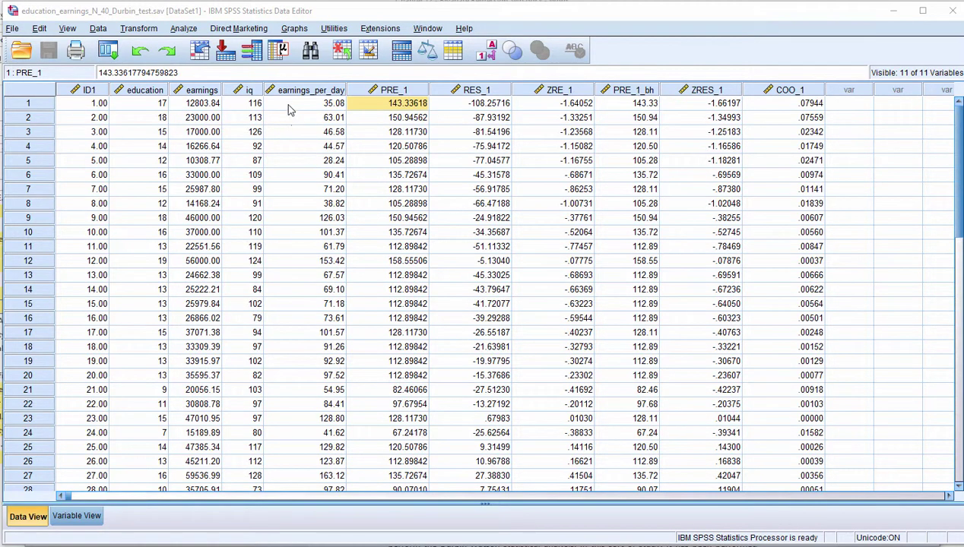
# Inspect the first earnings_per_day, ID1 and RES_1 residual values in the top rows.
pyautogui.click(290, 106)
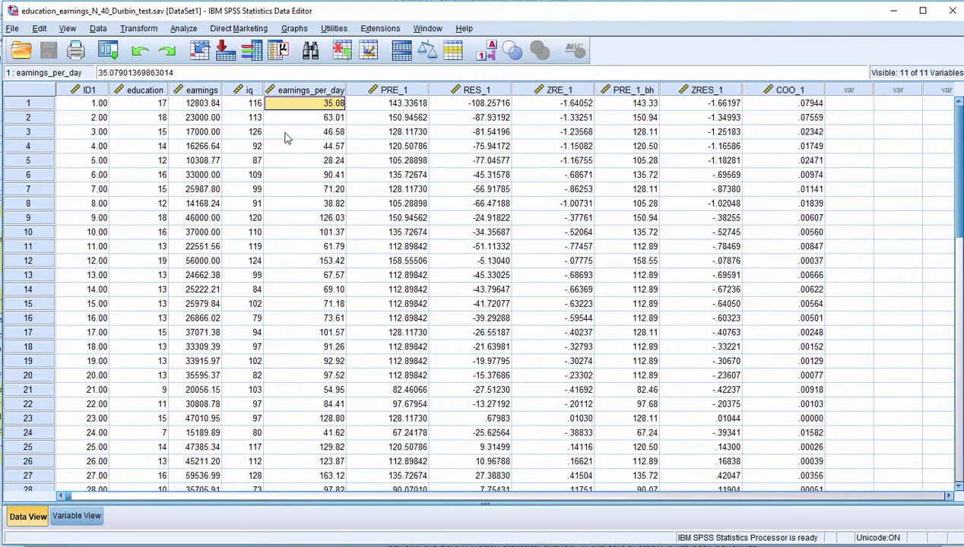
pyautogui.click(216, 129)
pyautogui.click(468, 120)
pyautogui.click(471, 103)
pyautogui.click(485, 146)
pyautogui.click(480, 106)
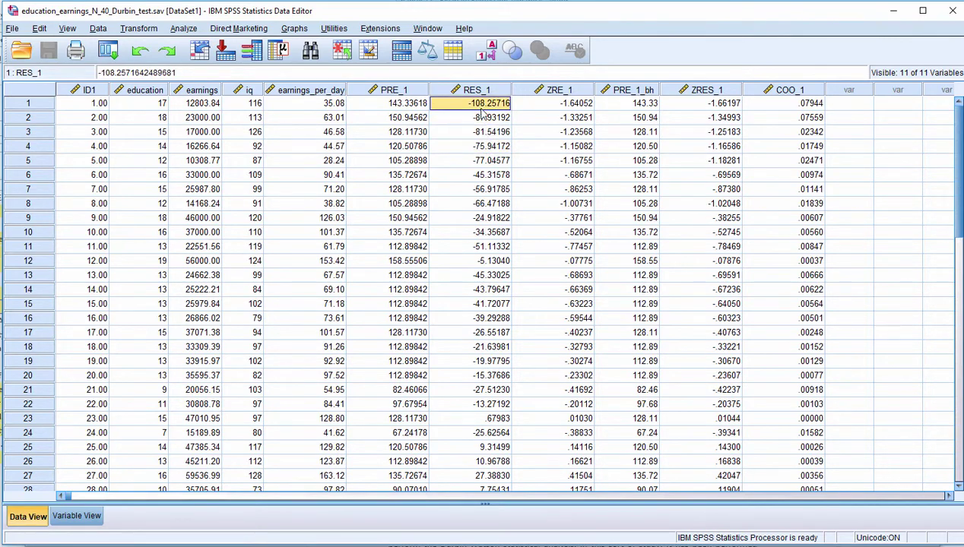
pyautogui.click(106, 104)
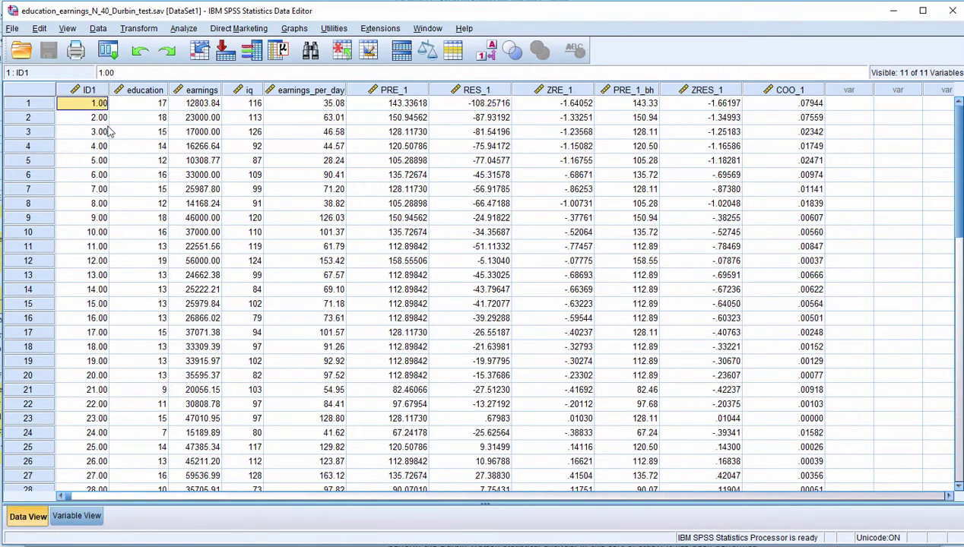
pyautogui.scroll(-8, 118, 255)
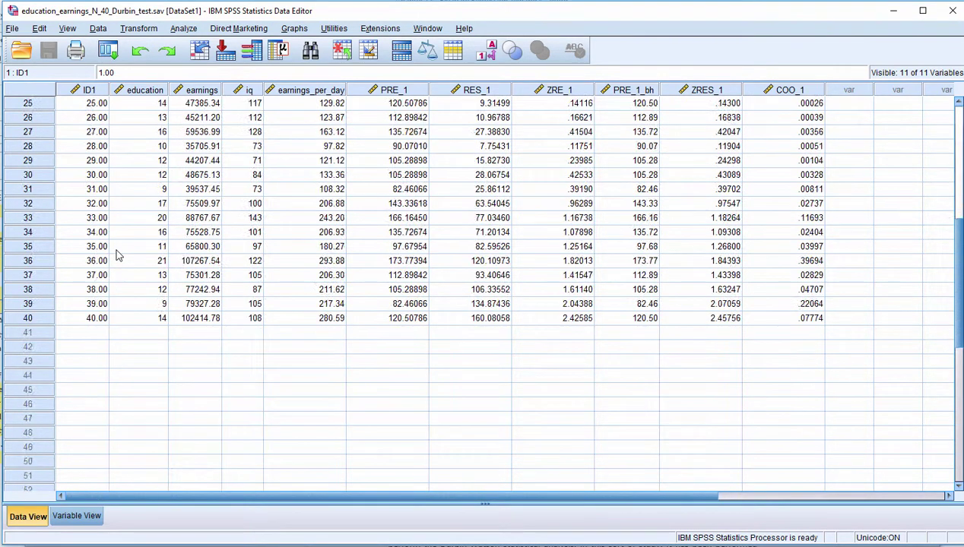
pyautogui.scroll(8, 118, 256)
# Recheck the residuals in rows 2–3 and the last residual in row 40.
pyautogui.click(472, 132)
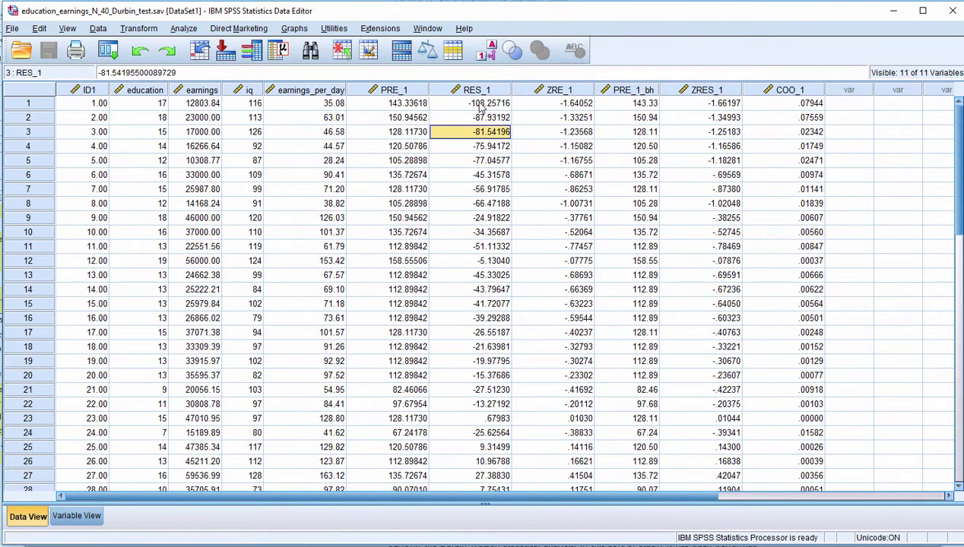
pyautogui.click(478, 105)
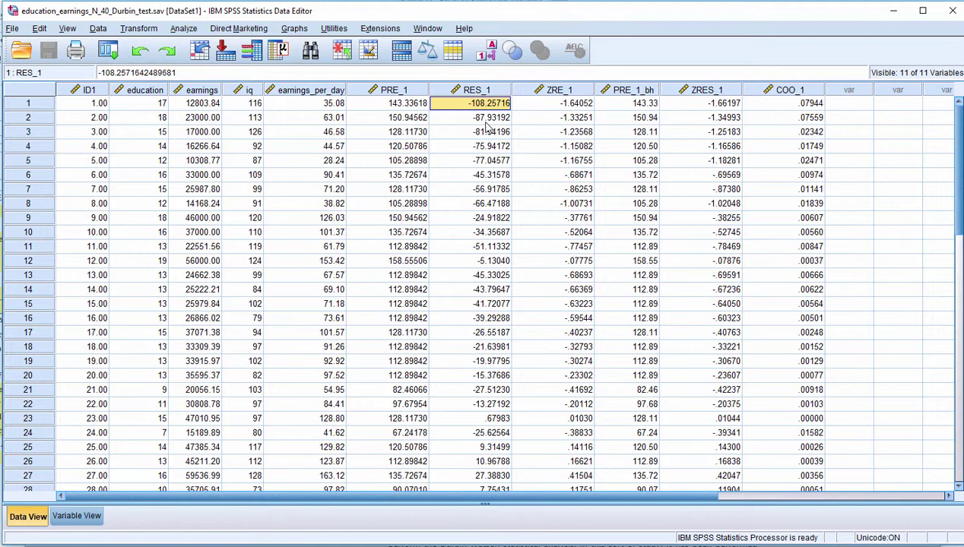
pyautogui.click(482, 130)
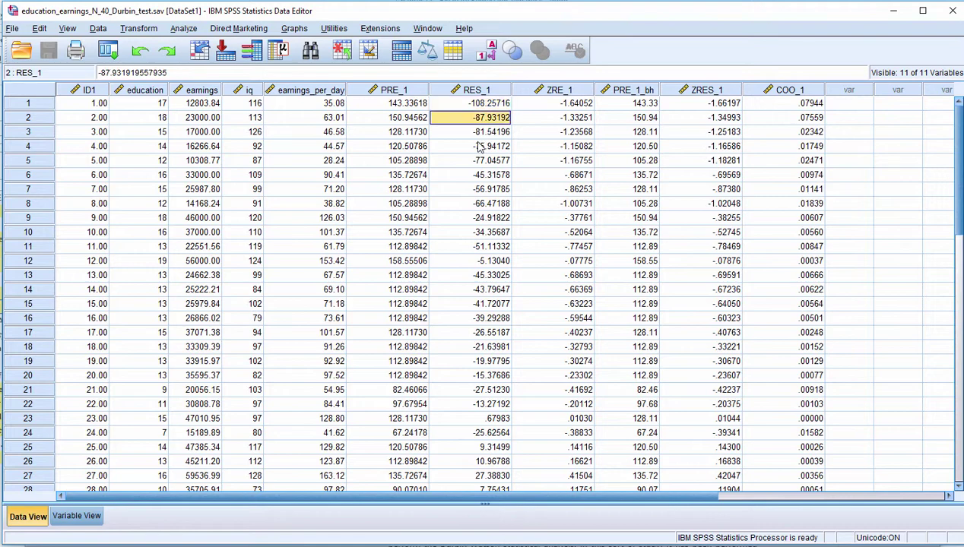
pyautogui.press('Up')
pyautogui.click(477, 105)
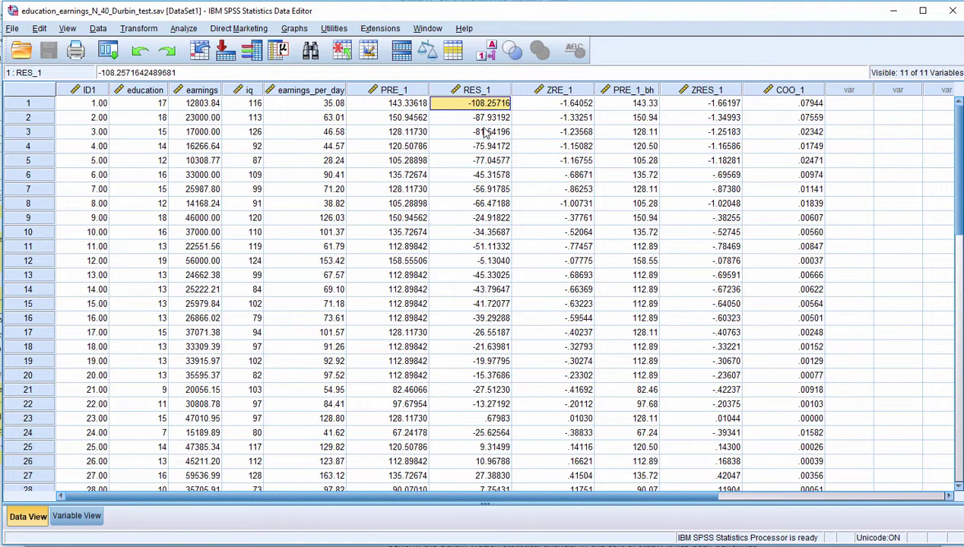
pyautogui.click(469, 118)
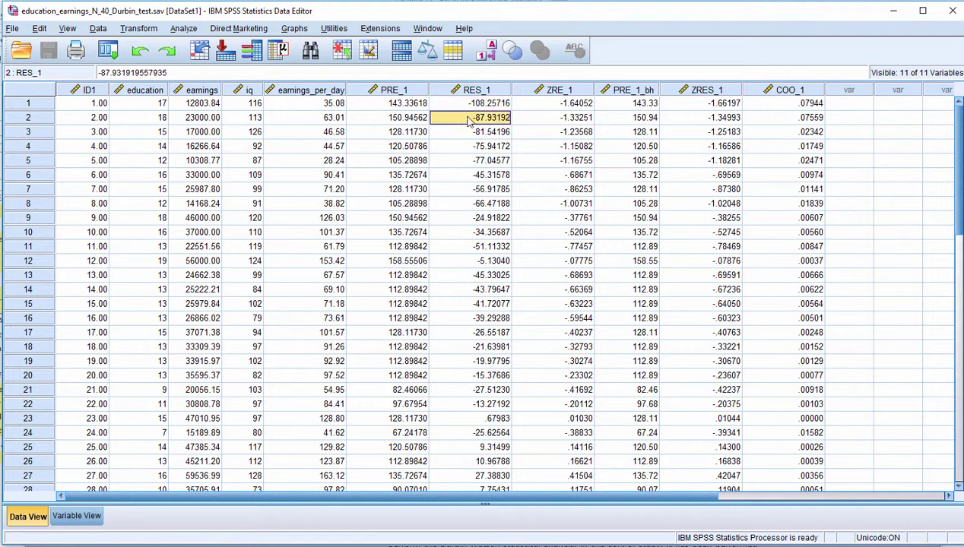
pyautogui.scroll(-9, 488, 237)
pyautogui.scroll(9, 478, 263)
pyautogui.scroll(-9, 478, 263)
pyautogui.click(474, 275)
pyautogui.scroll(9, 474, 275)
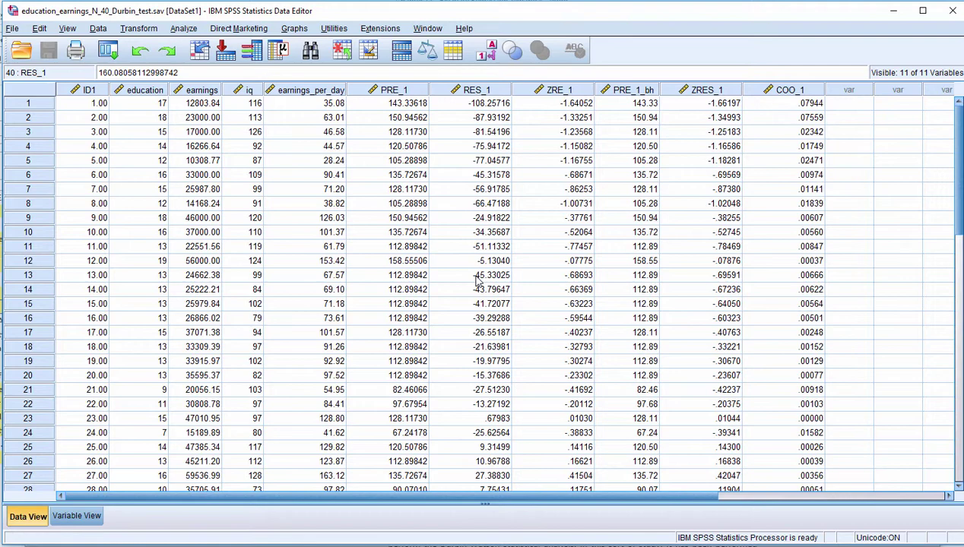
# Set up a linear regression with earnings_per_day as dependent and education as independent.
pyautogui.click(184, 29)
pyautogui.press('Escape')
pyautogui.hotkey('ctrl', 'Up')
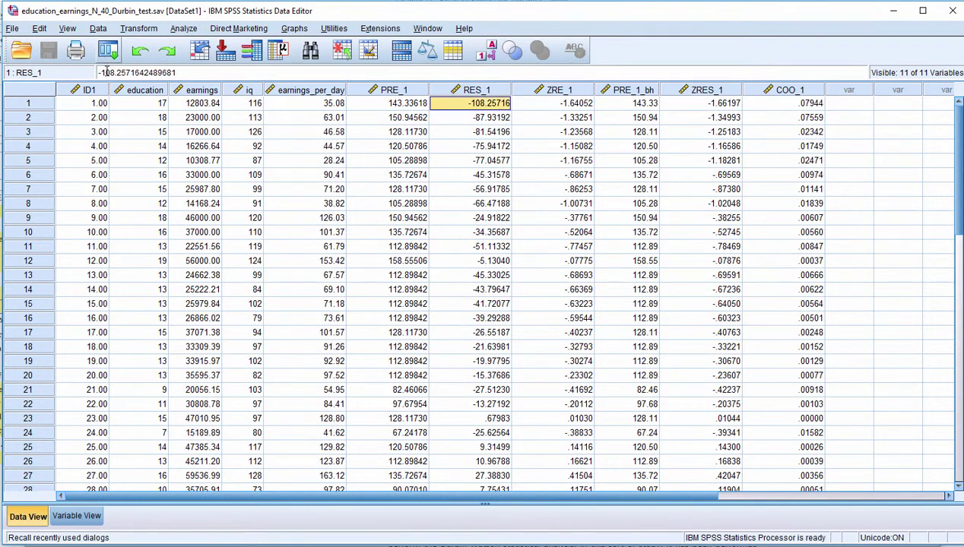
pyautogui.click(182, 29)
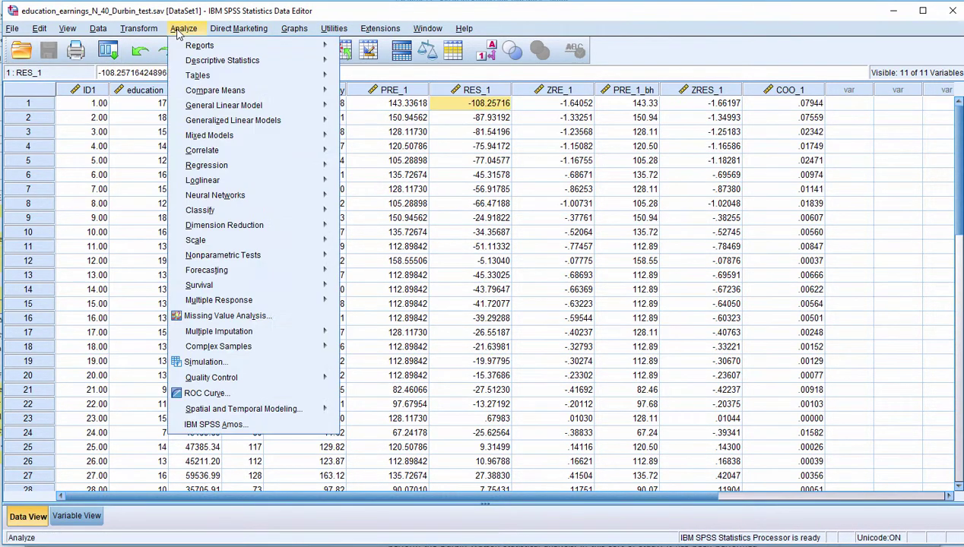
pyautogui.moveTo(251, 166)
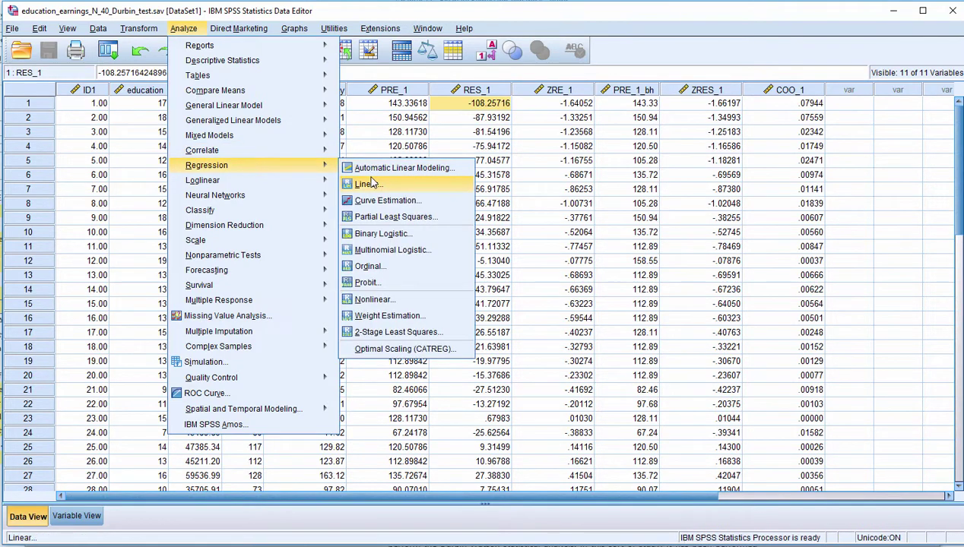
pyautogui.click(367, 184)
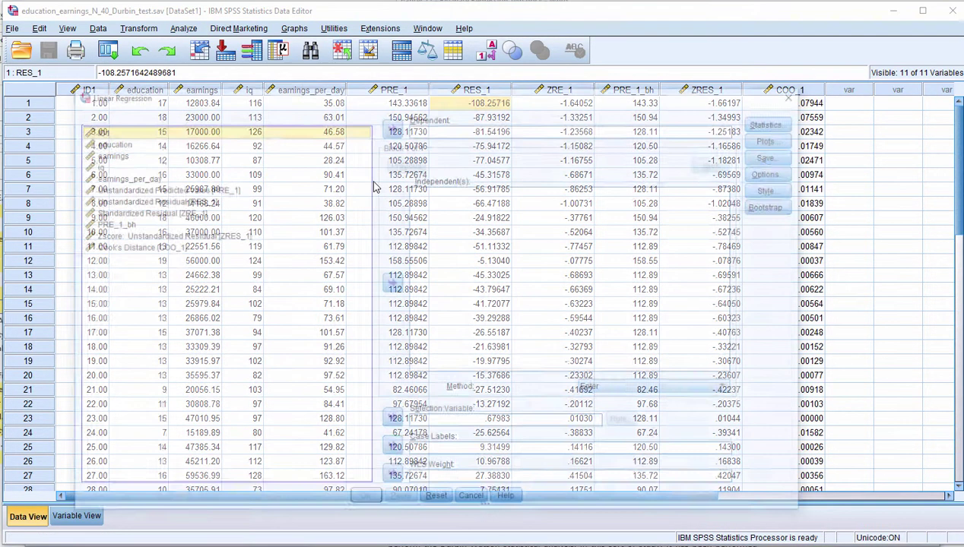
pyautogui.click(120, 146)
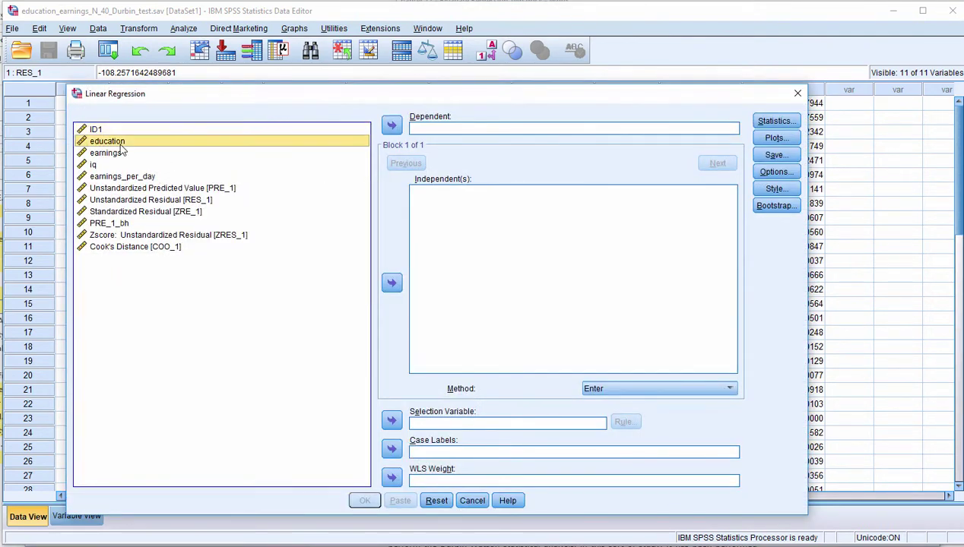
pyautogui.click(392, 283)
pyautogui.click(172, 177)
pyautogui.click(391, 125)
# Request the Durbin-Watson statistic in the regression's Statistics options.
pyautogui.click(776, 121)
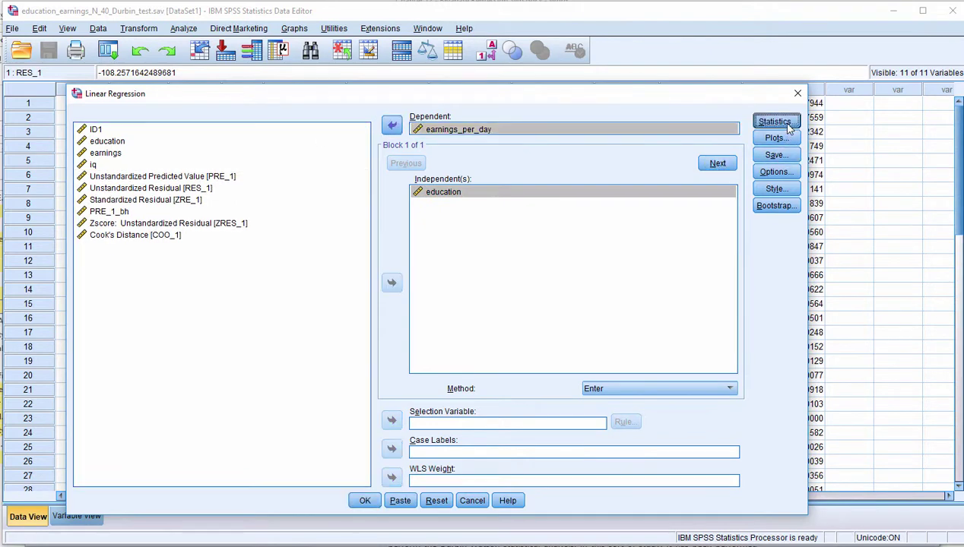
pyautogui.click(350, 350)
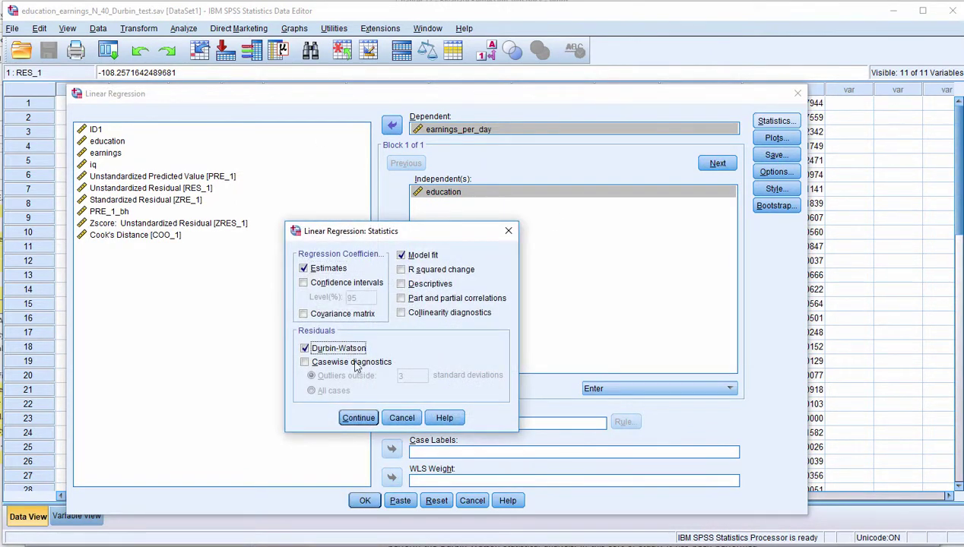
pyautogui.click(359, 418)
# Run the regression, check the Model Summary's Durbin-Watson of .100, and return to the Data Editor.
pyautogui.click(365, 500)
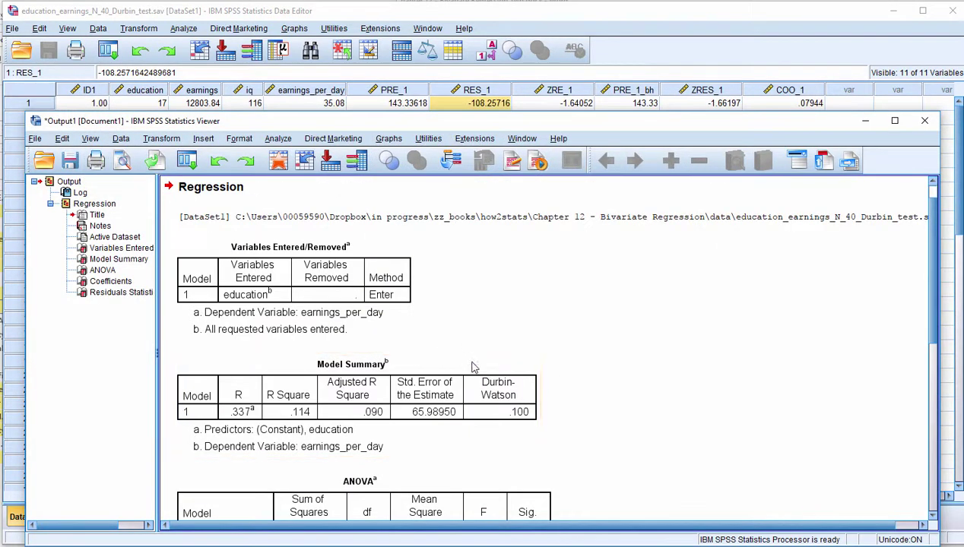
pyautogui.scroll(-5, 476, 372)
pyautogui.scroll(3, 478, 374)
pyautogui.click(447, 291)
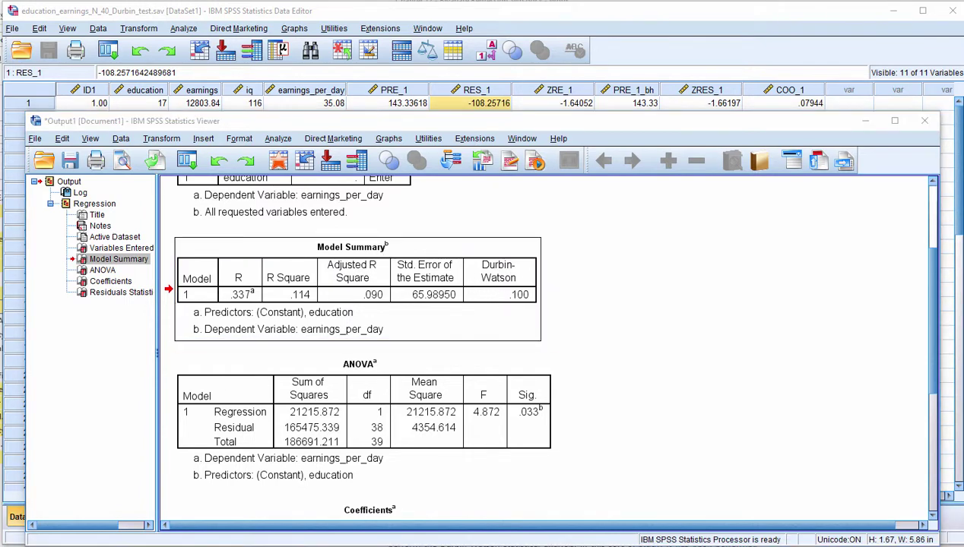
pyautogui.click(481, 109)
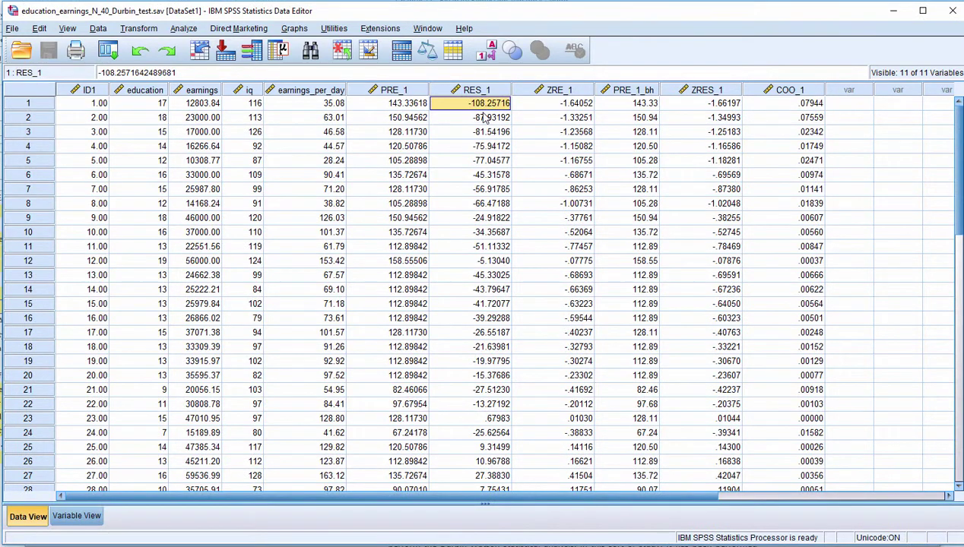
# Run a bivariate correlation of ID1 with Unstandardized Residual [RES_1], giving Pearson r = .939.
pyautogui.click(184, 28)
pyautogui.moveTo(307, 152)
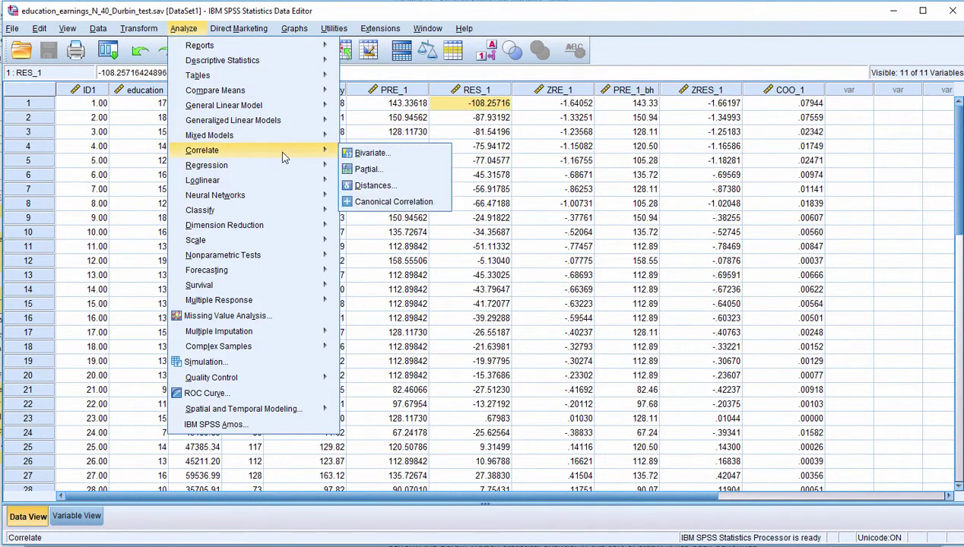
pyautogui.click(370, 153)
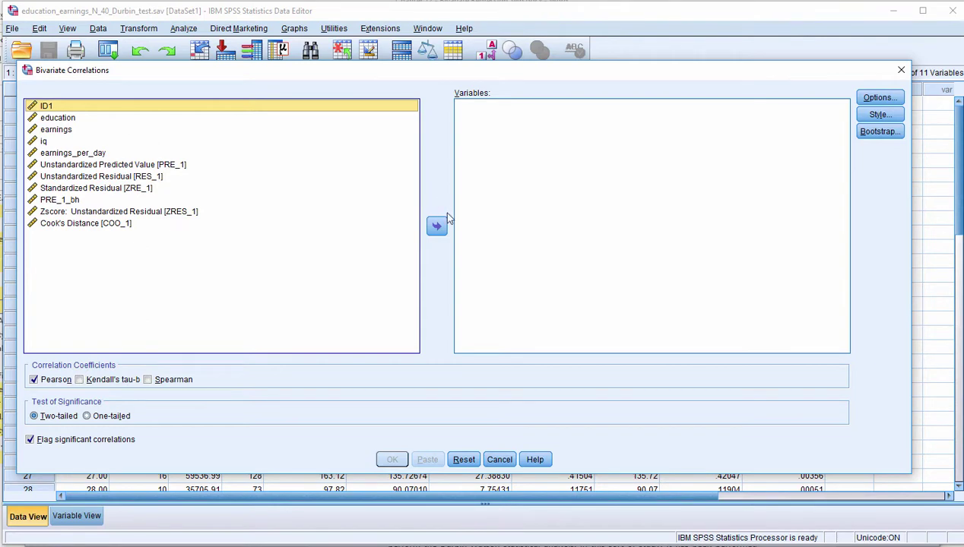
pyautogui.click(437, 225)
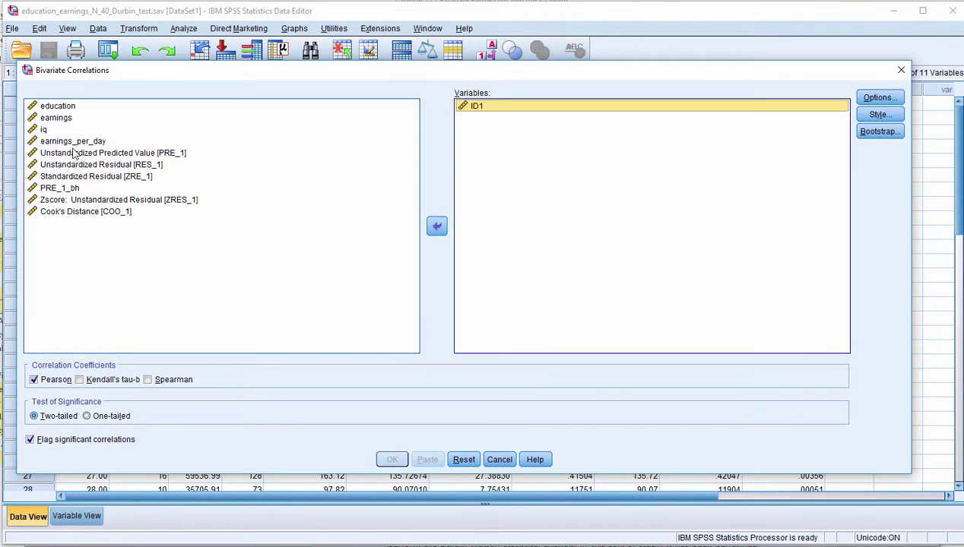
pyautogui.click(90, 166)
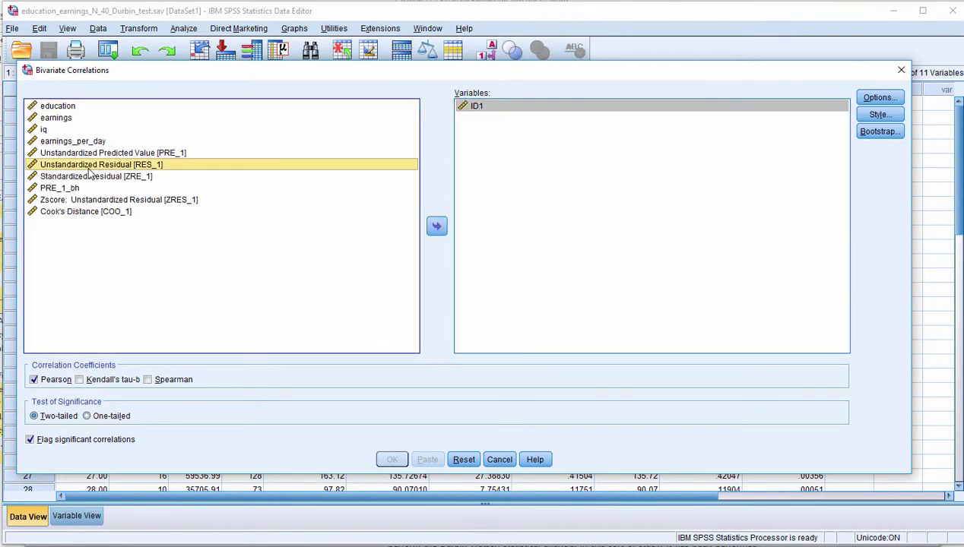
pyautogui.click(437, 225)
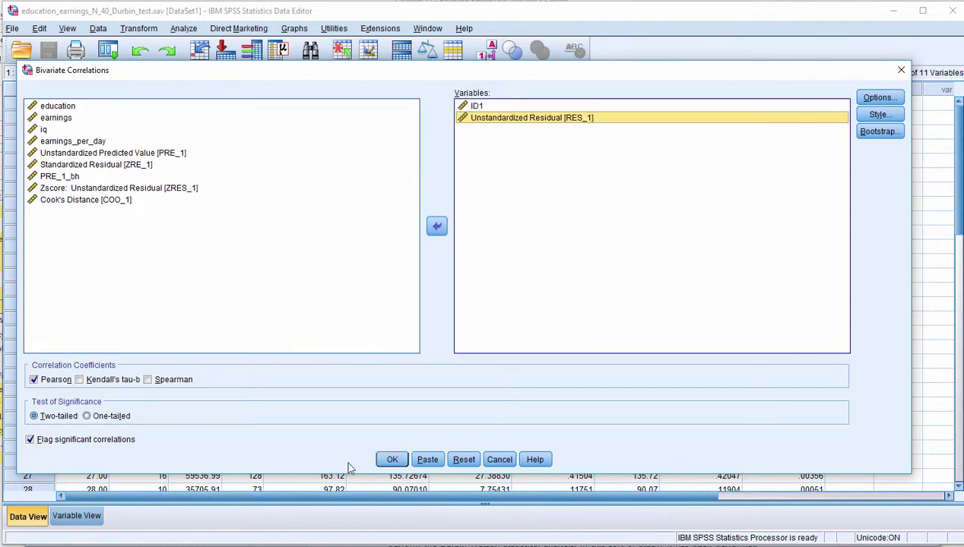
pyautogui.click(391, 459)
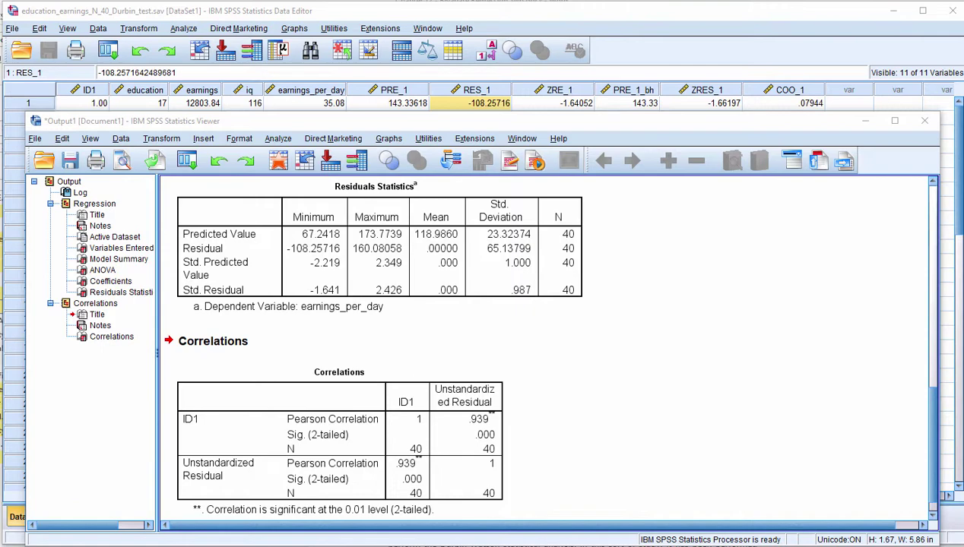
pyautogui.click(359, 465)
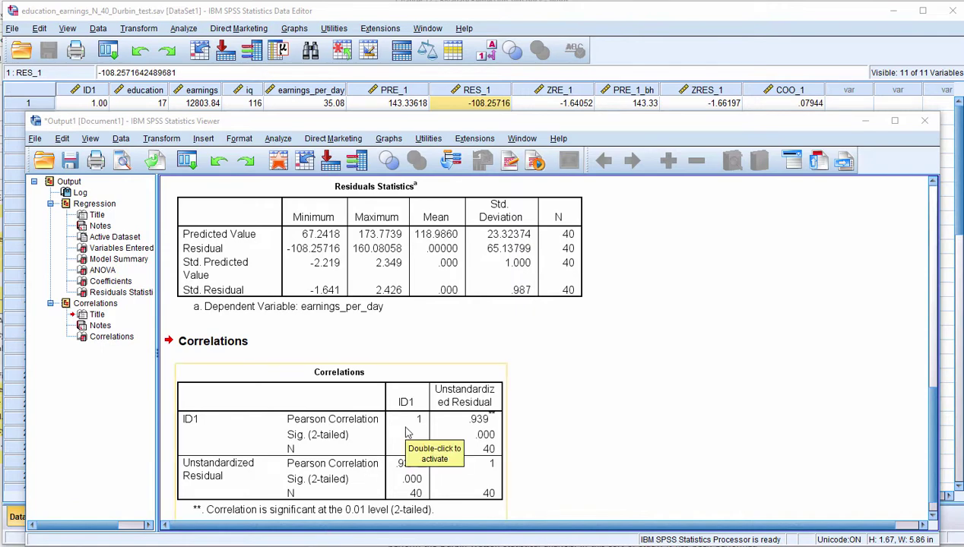
pyautogui.hotkey('alt', 'Tab')
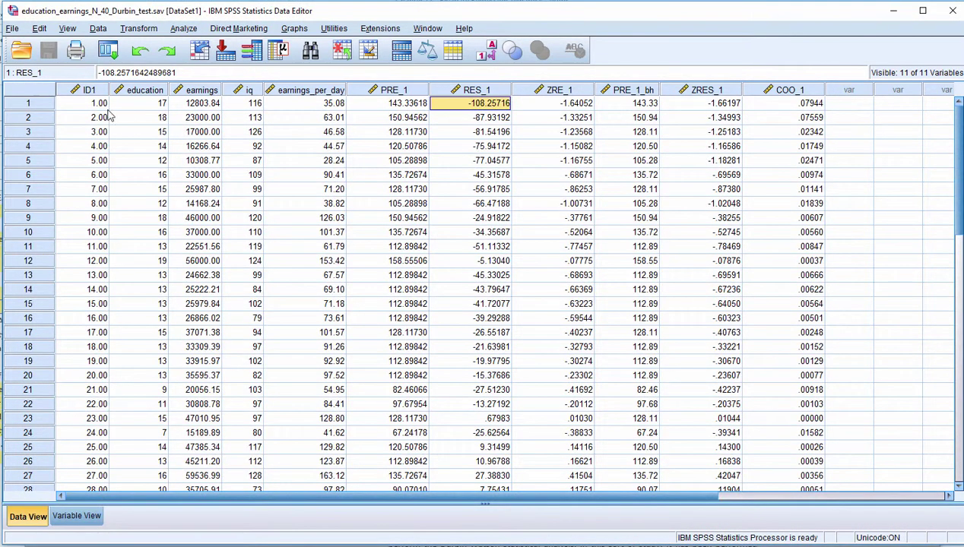
pyautogui.click(97, 105)
pyautogui.scroll(-10, 86, 214)
pyautogui.scroll(10, 86, 214)
pyautogui.click(477, 104)
pyautogui.scroll(-8, 474, 267)
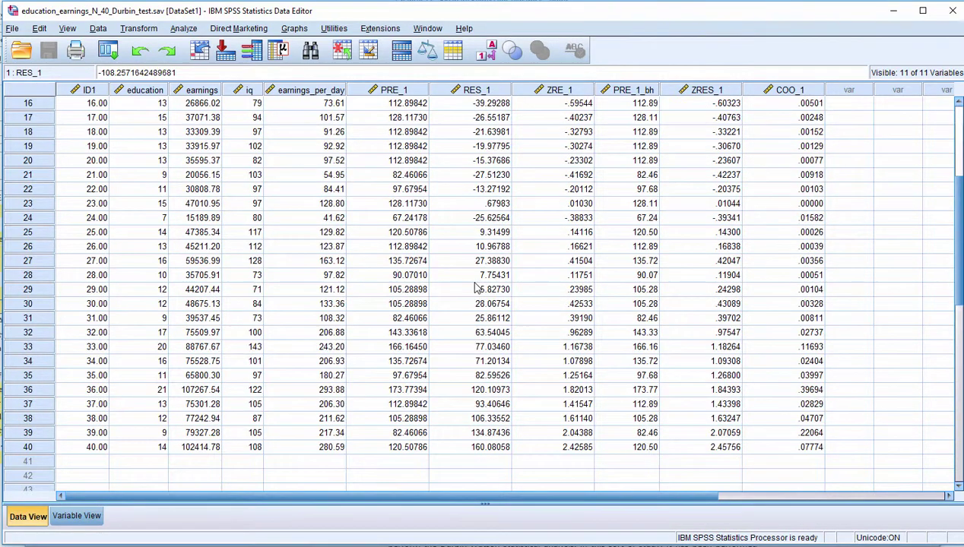
pyautogui.click(476, 303)
pyautogui.scroll(8, 476, 308)
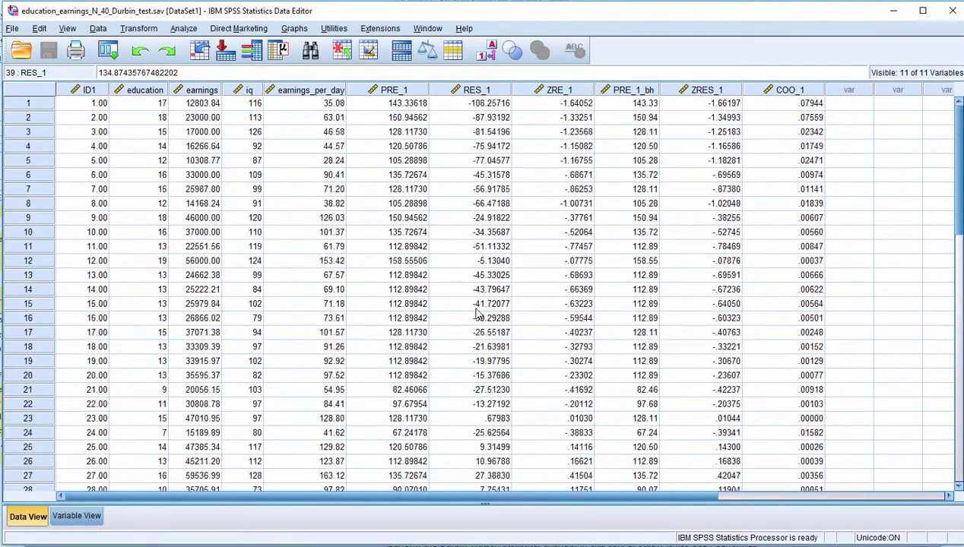
pyautogui.scroll(-6, 477, 327)
pyautogui.click(476, 403)
pyautogui.scroll(6, 469, 351)
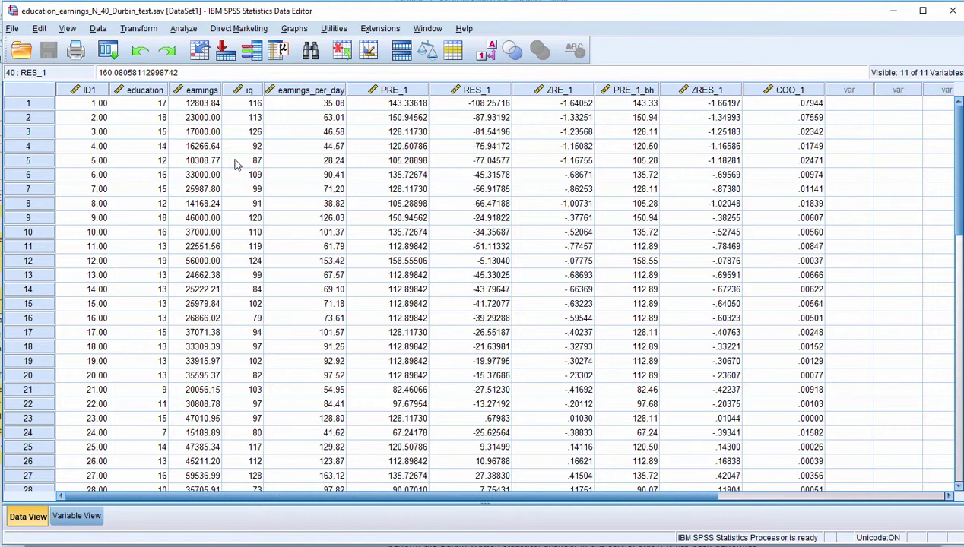
pyautogui.click(90, 119)
pyautogui.click(99, 175)
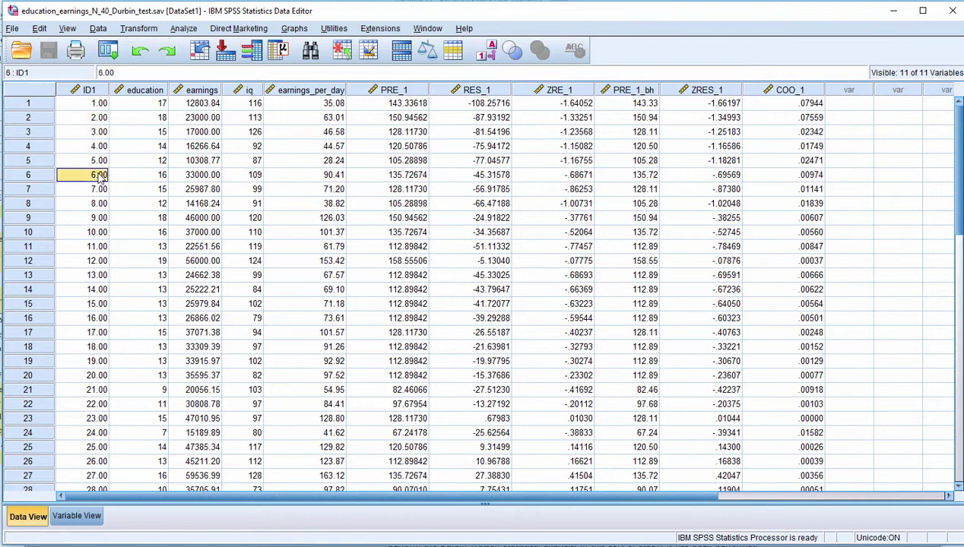
pyautogui.click(490, 119)
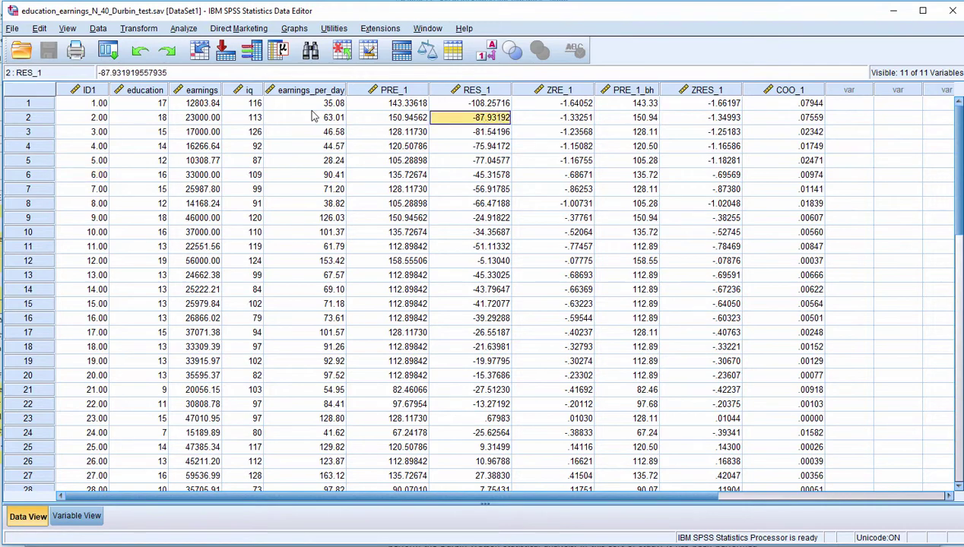
# Start a Compute Variable with the target variable named 'random'.
pyautogui.click(131, 29)
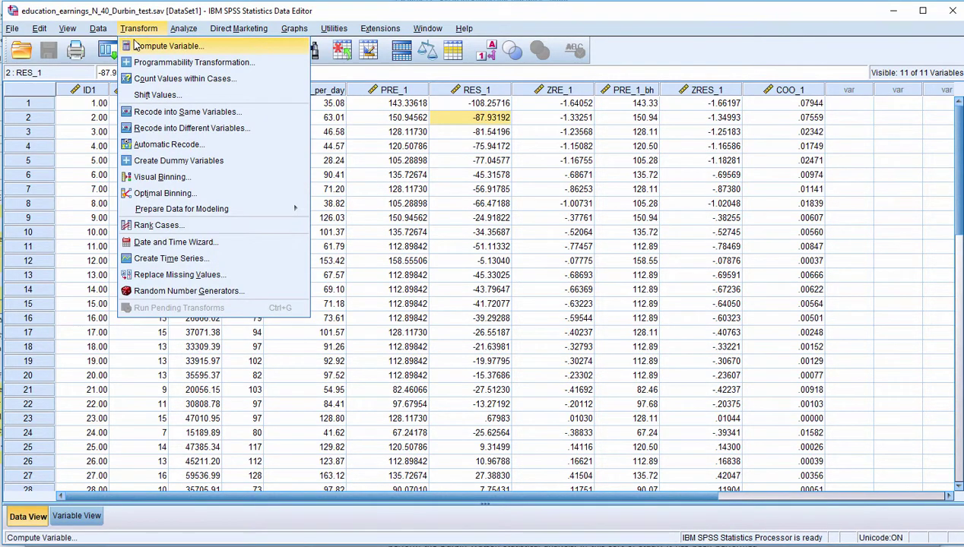
pyautogui.click(137, 45)
pyautogui.moveTo(241, 200); pyautogui.dragTo(237, 73)
pyautogui.write('ra')
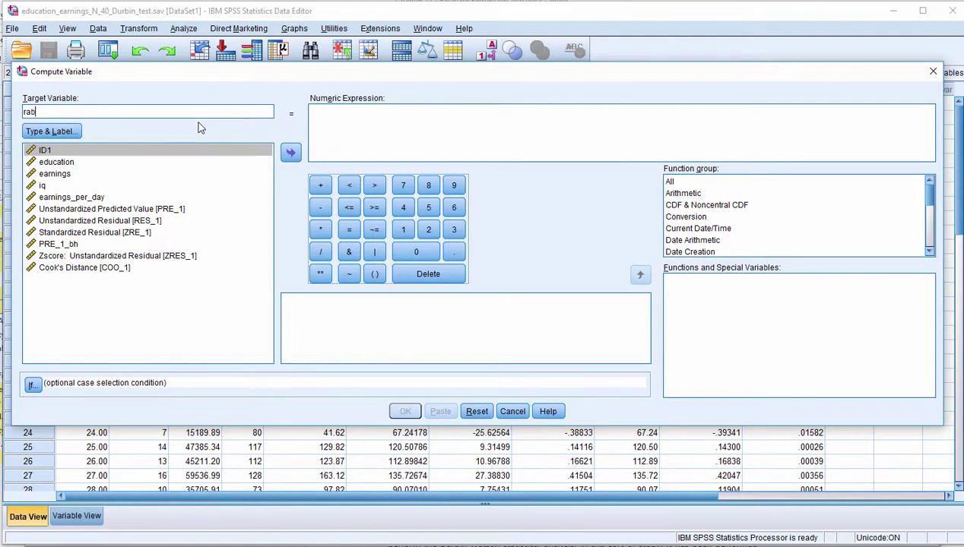
pyautogui.write('ndom')
# Compute random as RV.T(ID1), Student's t values with ID1 degrees of freedom.
pyautogui.click(671, 182)
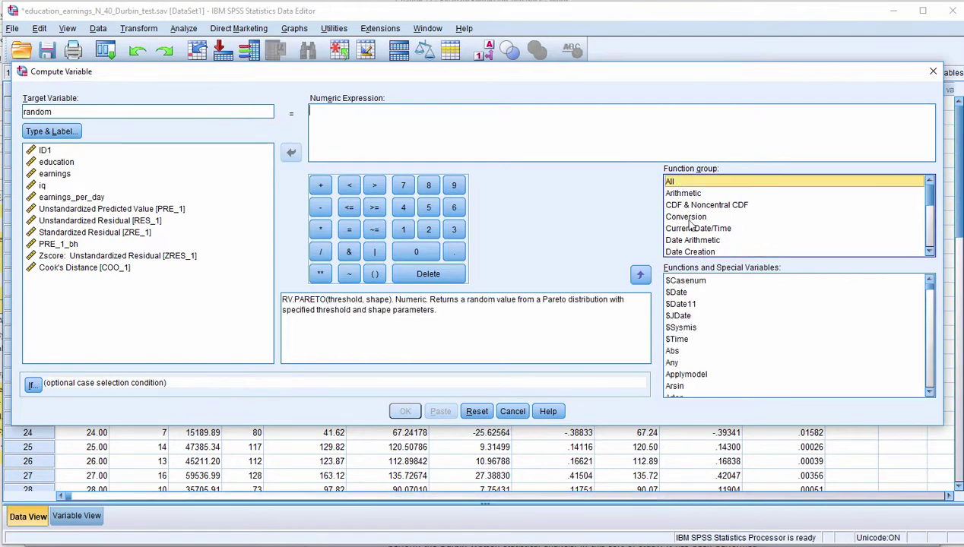
pyautogui.click(689, 303)
pyautogui.scroll(-5, 704, 332)
pyautogui.scroll(-20, 704, 332)
pyautogui.scroll(-3, 704, 335)
pyautogui.scroll(-10, 704, 332)
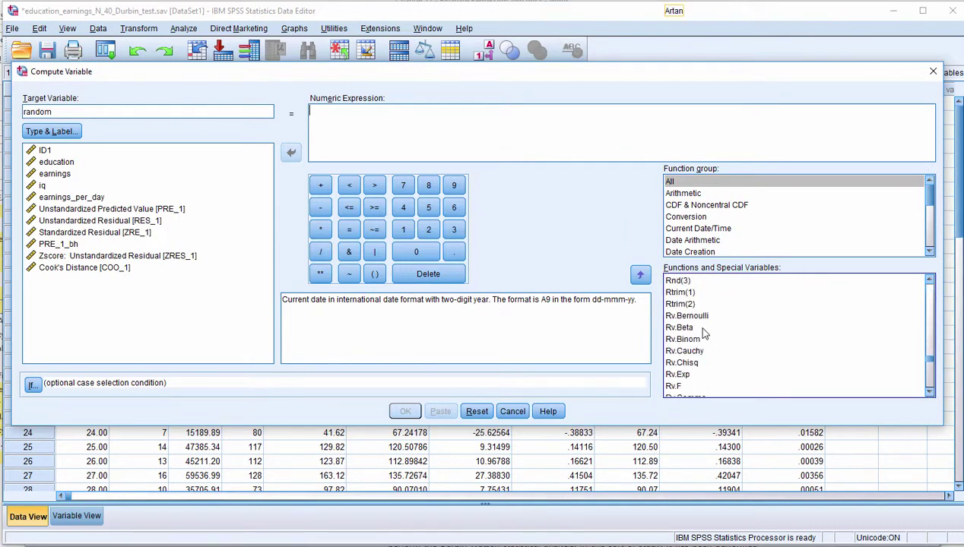
pyautogui.scroll(-4, 692, 362)
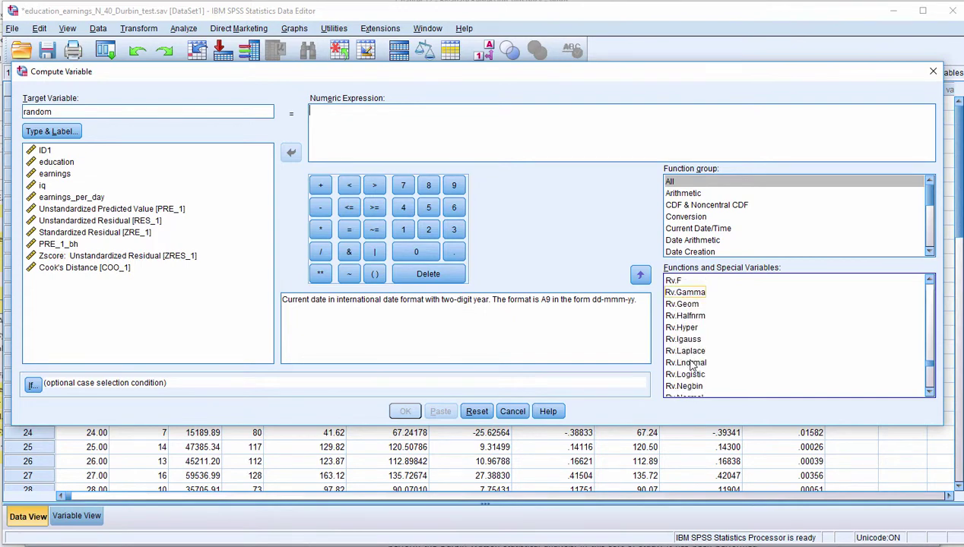
pyautogui.doubleClick(675, 363)
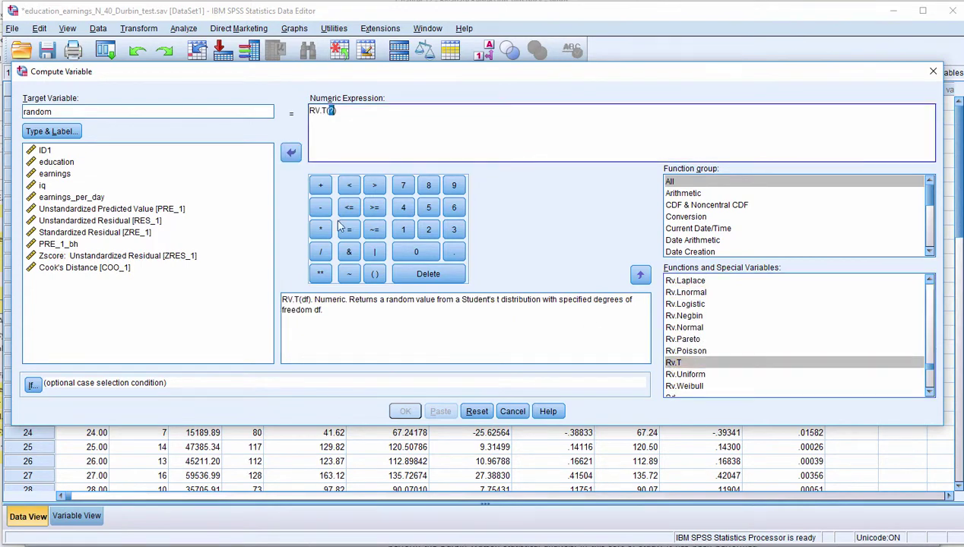
pyautogui.doubleClick(44, 151)
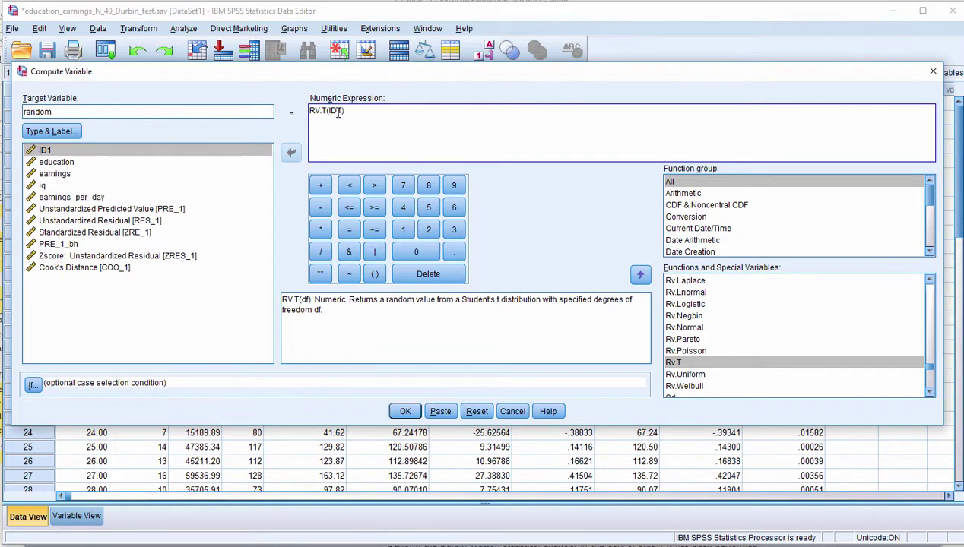
pyautogui.click(395, 412)
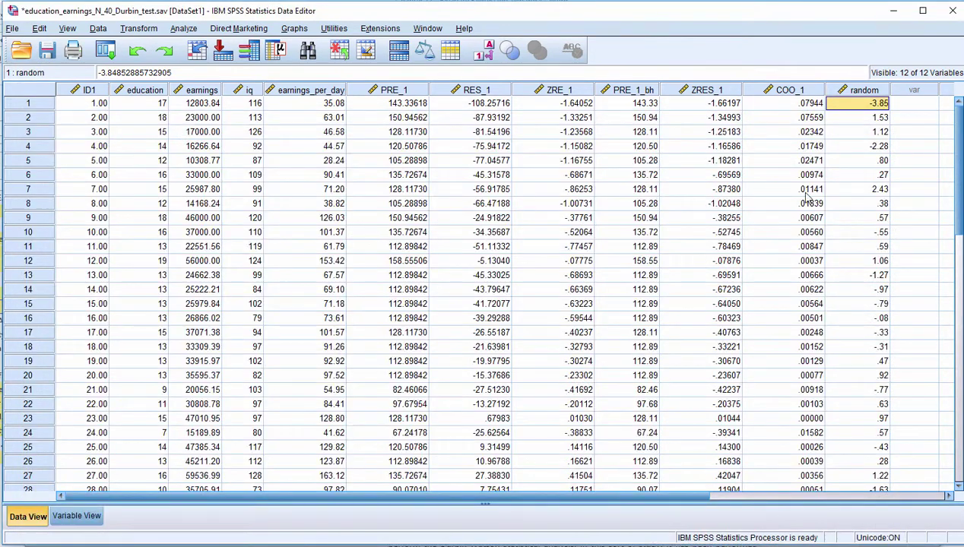
# Sort all cases by the random variable in ascending order.
pyautogui.click(858, 119)
pyautogui.click(865, 90)
pyautogui.click(859, 104)
pyautogui.click(103, 29)
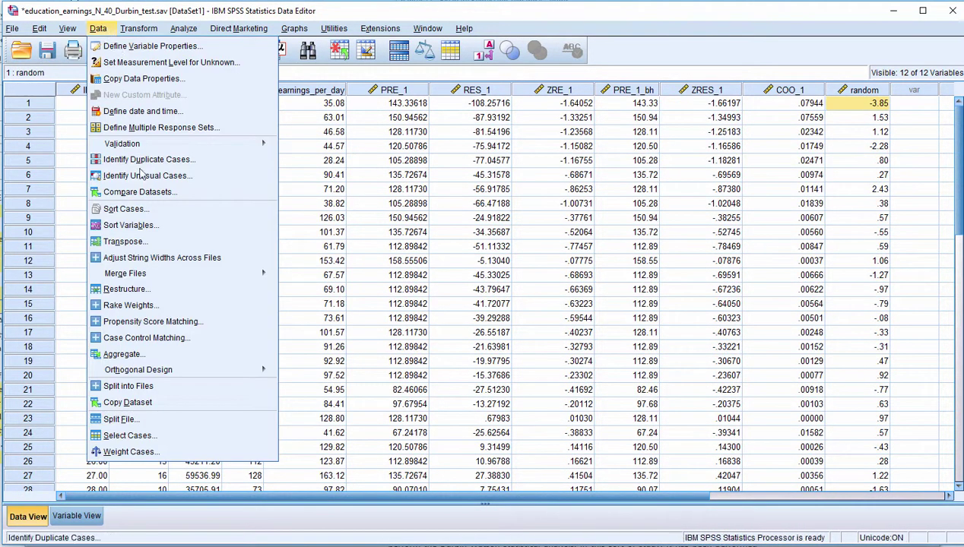
pyautogui.click(130, 207)
pyautogui.click(247, 251)
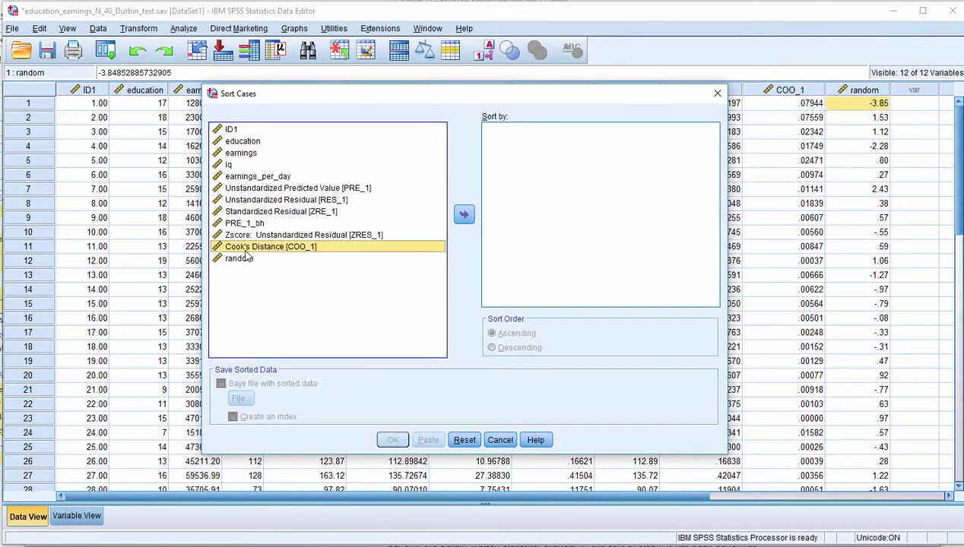
pyautogui.click(239, 260)
pyautogui.click(464, 214)
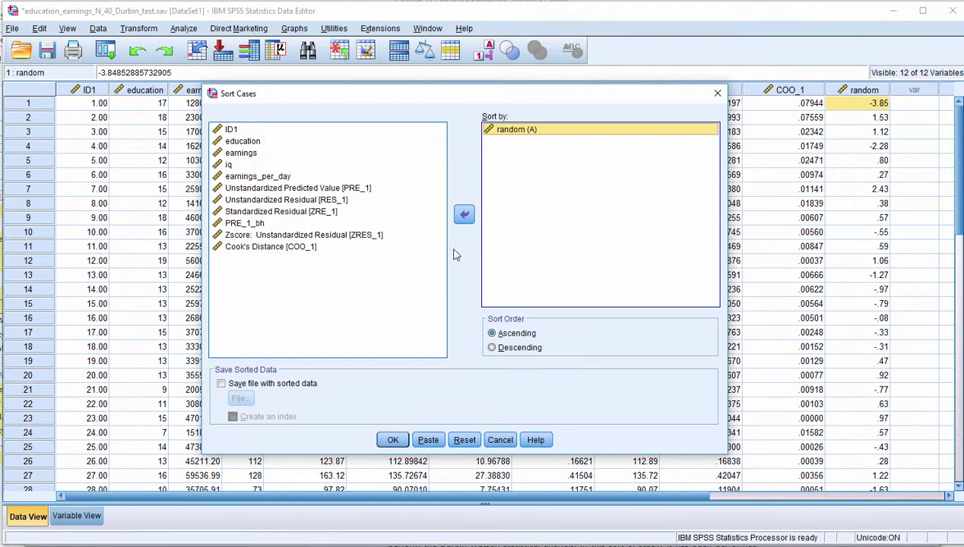
pyautogui.click(392, 441)
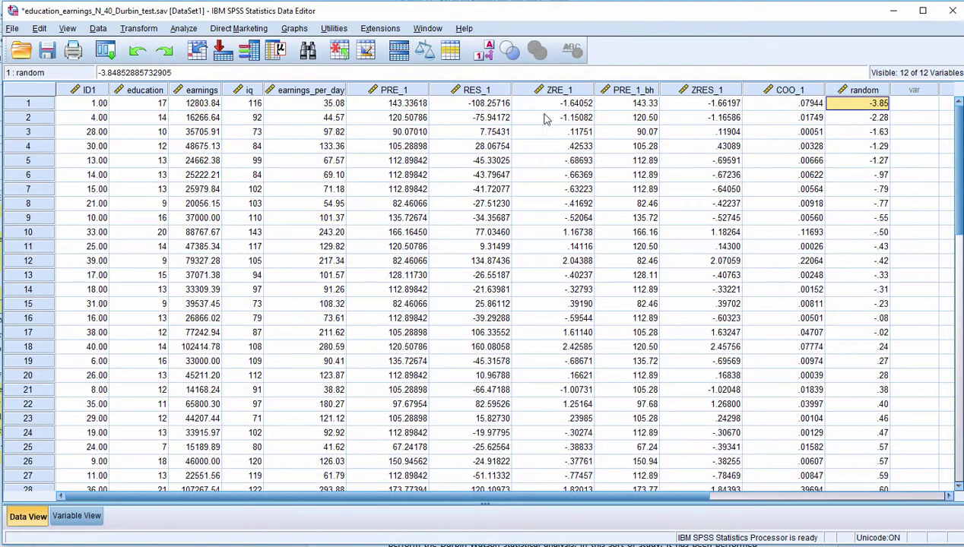
# Review the reordered RES_1 residuals down the column, then return to the first.
pyautogui.click(509, 107)
pyautogui.press('Down')
pyautogui.press('Down')
pyautogui.press('Down')
pyautogui.press('Down')
pyautogui.press('Down')
pyautogui.press('Down')
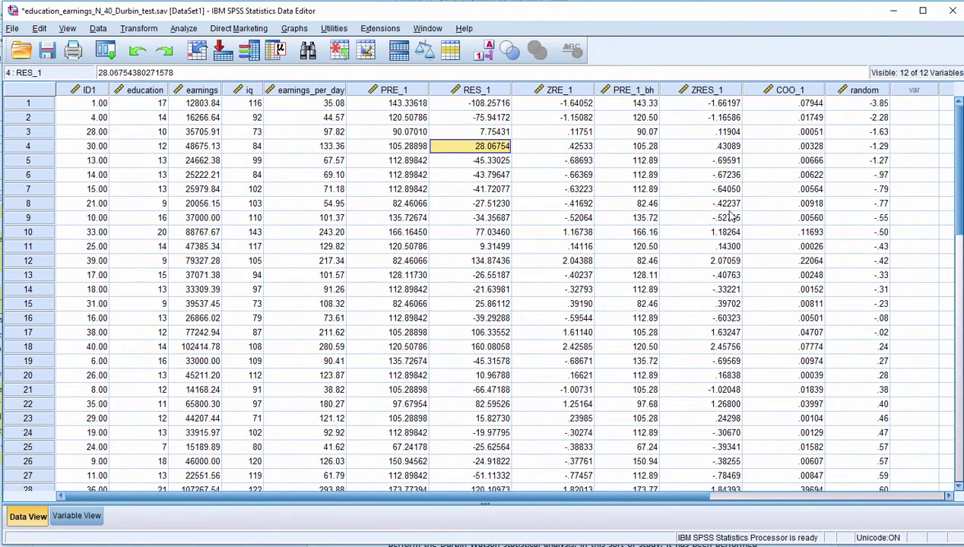
pyautogui.press('Down')
pyautogui.press('Down')
pyautogui.press('Down')
pyautogui.press('Down')
pyautogui.press('Down')
pyautogui.press('Down')
pyautogui.press('Down')
pyautogui.press('Down')
pyautogui.press('Down')
pyautogui.press('Down')
pyautogui.press('Down')
pyautogui.press('Down')
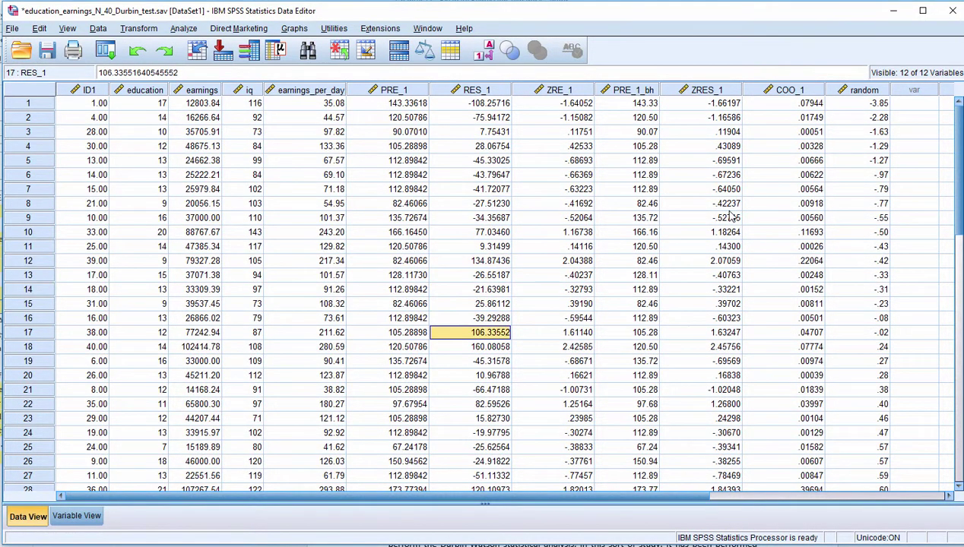
pyautogui.press('Down')
pyautogui.scroll(-5, 643, 261)
pyautogui.press('Down')
pyautogui.press('Down')
pyautogui.press('Down')
pyautogui.press('Down')
pyautogui.press('Down')
pyautogui.press('Down')
pyautogui.press('Down')
pyautogui.press('Down')
pyautogui.press('Down')
pyautogui.press('Down')
pyautogui.scroll(5, 642, 260)
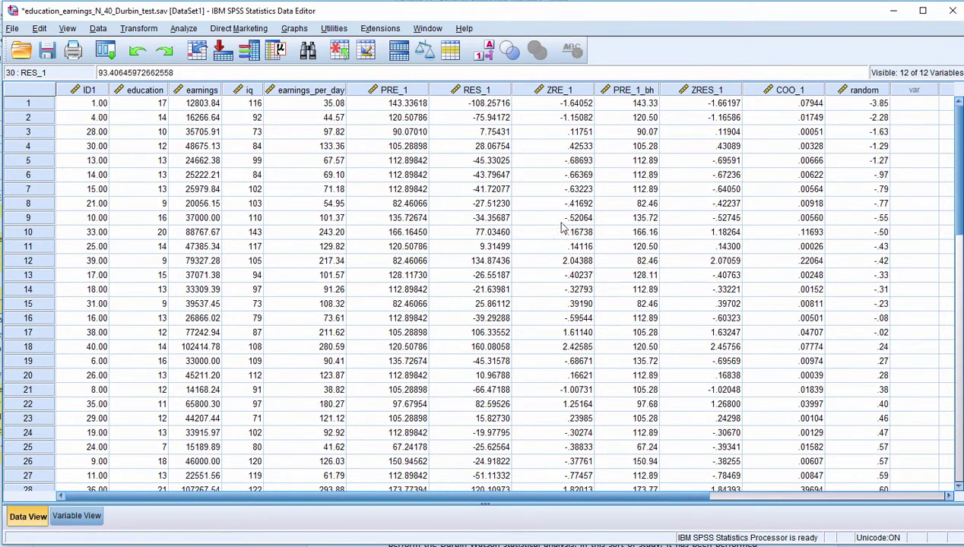
pyautogui.click(465, 105)
# Rerun the earnings_per_day on education regression and view the Durbin-Watson of 1.937.
pyautogui.click(179, 31)
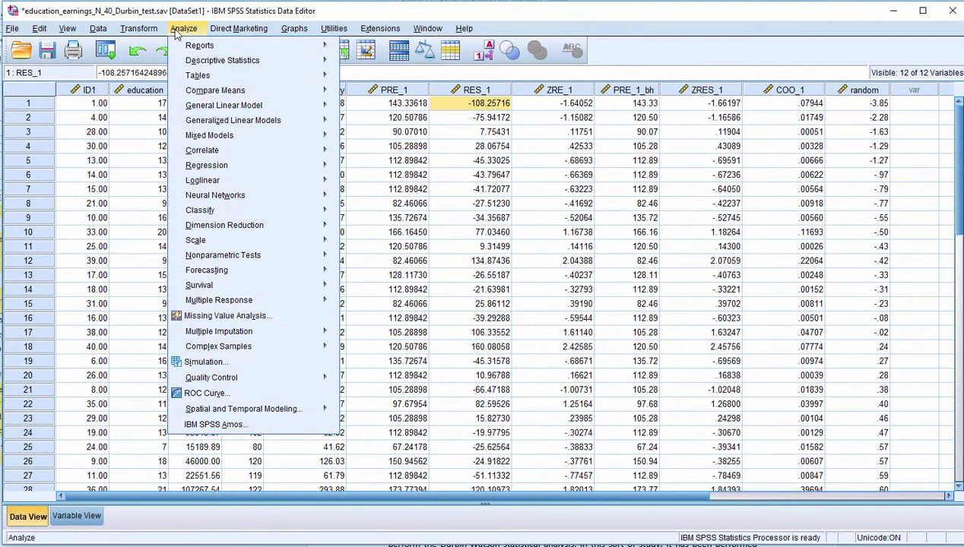
pyautogui.moveTo(241, 164)
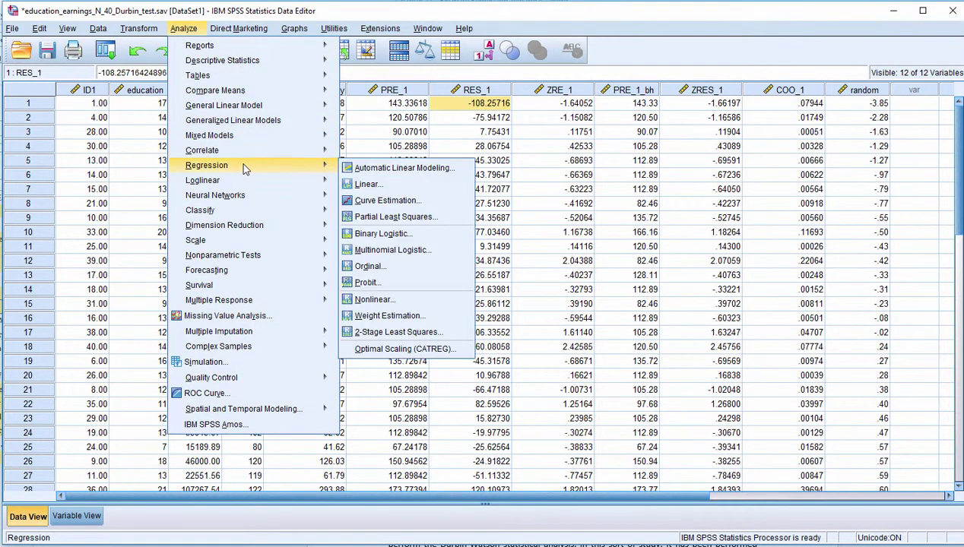
pyautogui.click(367, 185)
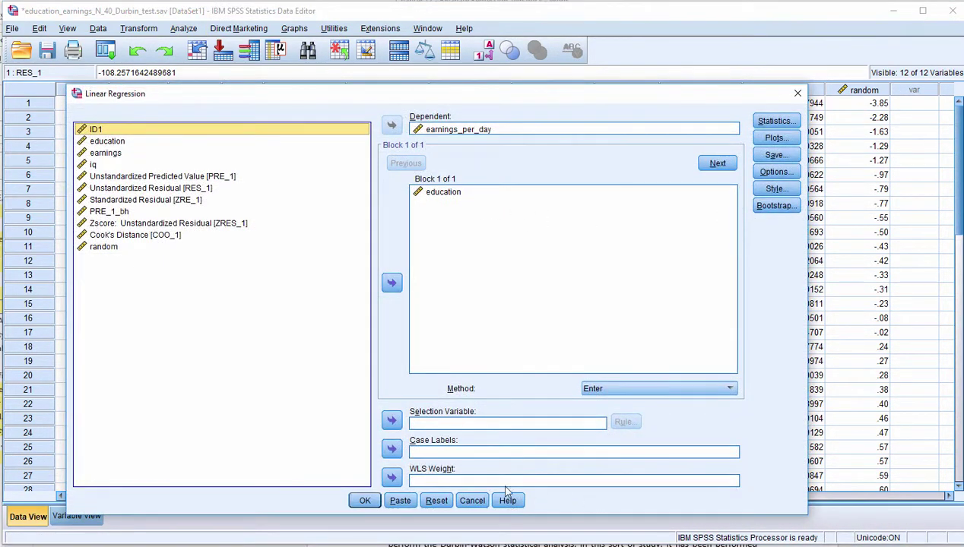
pyautogui.click(365, 501)
pyautogui.scroll(-2, 659, 390)
pyautogui.click(501, 365)
pyautogui.scroll(-3, 505, 367)
pyautogui.scroll(3, 506, 358)
pyautogui.click(512, 342)
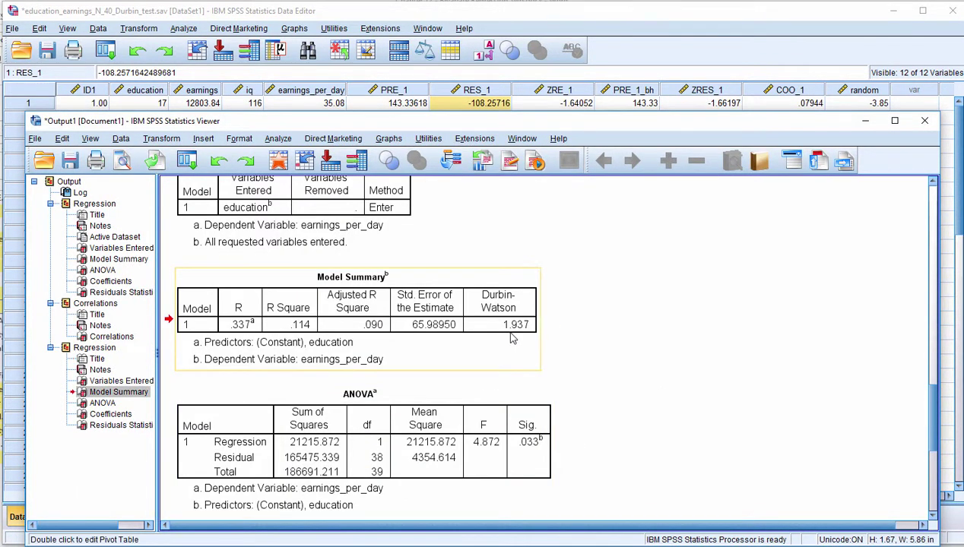
pyautogui.click(477, 105)
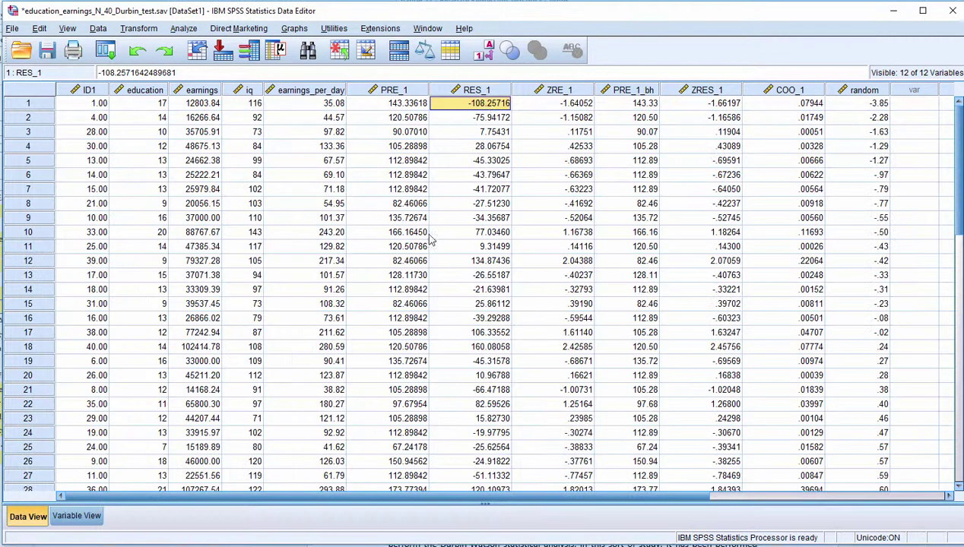
pyautogui.click(477, 120)
pyautogui.click(478, 105)
pyautogui.click(477, 159)
pyautogui.click(495, 272)
pyautogui.scroll(-9, 196, 352)
pyautogui.click(100, 276)
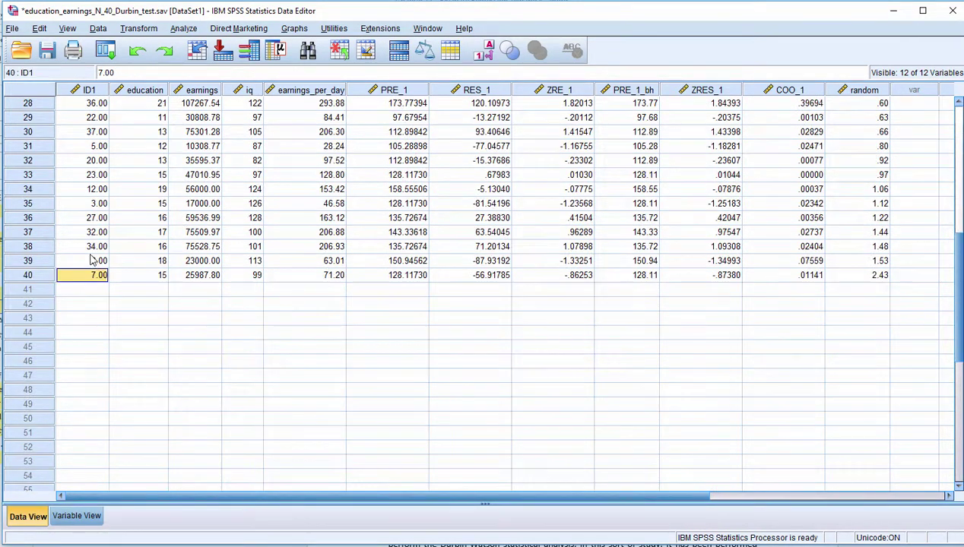
pyautogui.scroll(9, 97, 259)
pyautogui.scroll(-7, 92, 334)
pyautogui.scroll(5, 540, 285)
pyautogui.scroll(2, 541, 285)
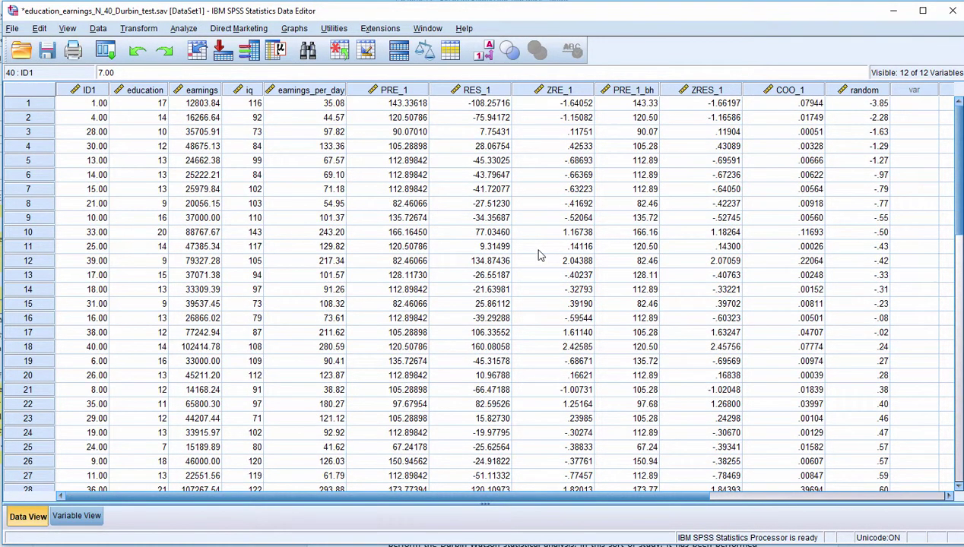
pyautogui.click(483, 103)
pyautogui.click(480, 118)
pyautogui.click(479, 108)
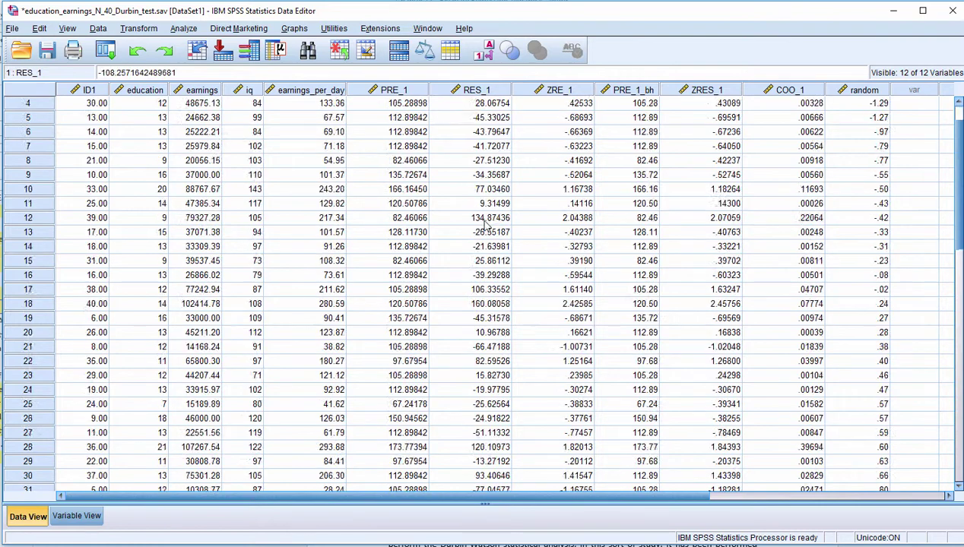
pyautogui.scroll(-3, 487, 220)
pyautogui.scroll(6, 228, 205)
pyautogui.click(69, 107)
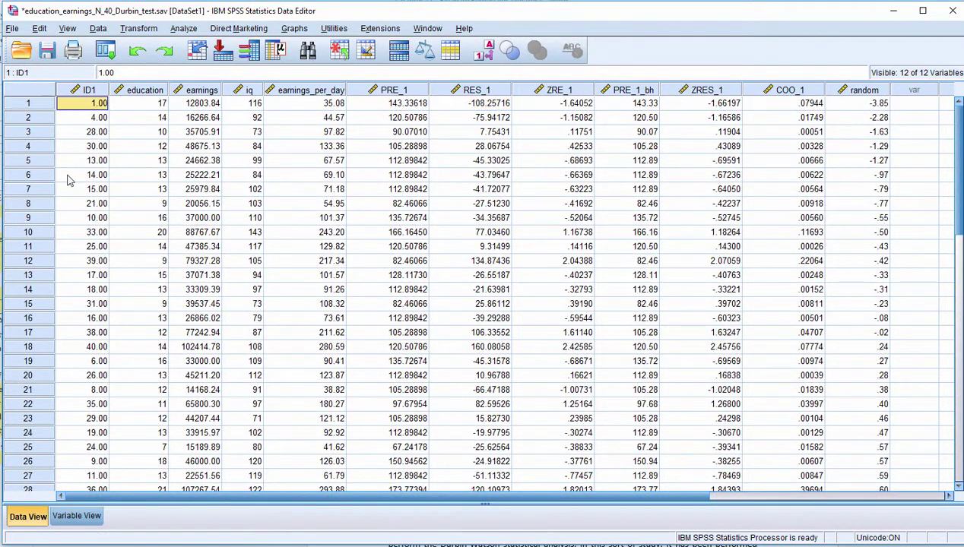
pyautogui.hotkey('ctrl', 'Down')
pyautogui.scroll(9, 121, 292)
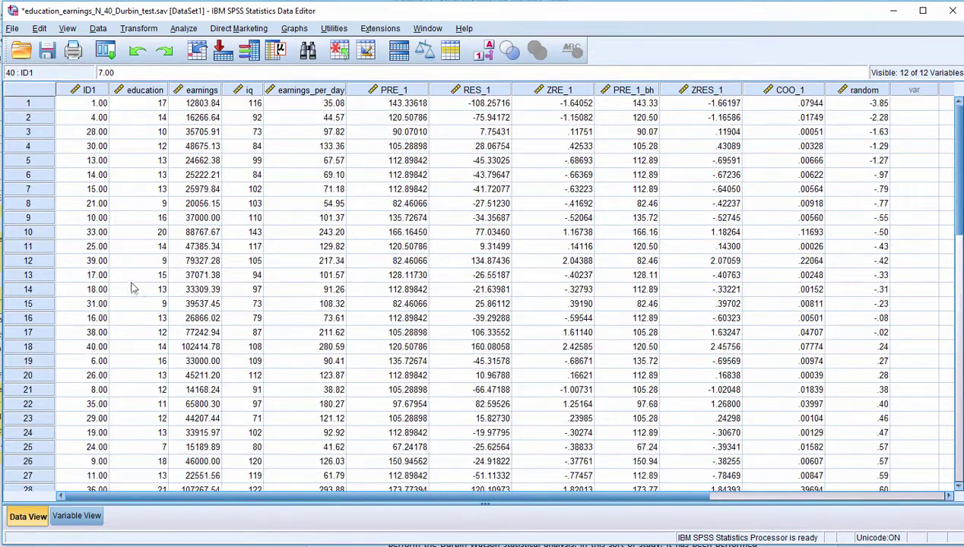